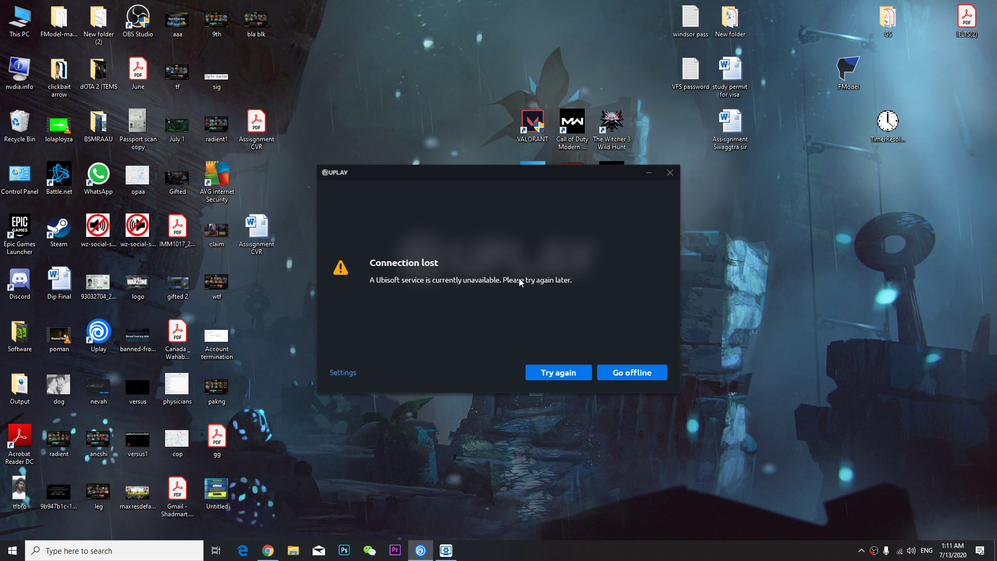
- Retry Uplay's connection, then refresh the desktop three times
{"action": "left_click", "coordinate": [555, 373]}
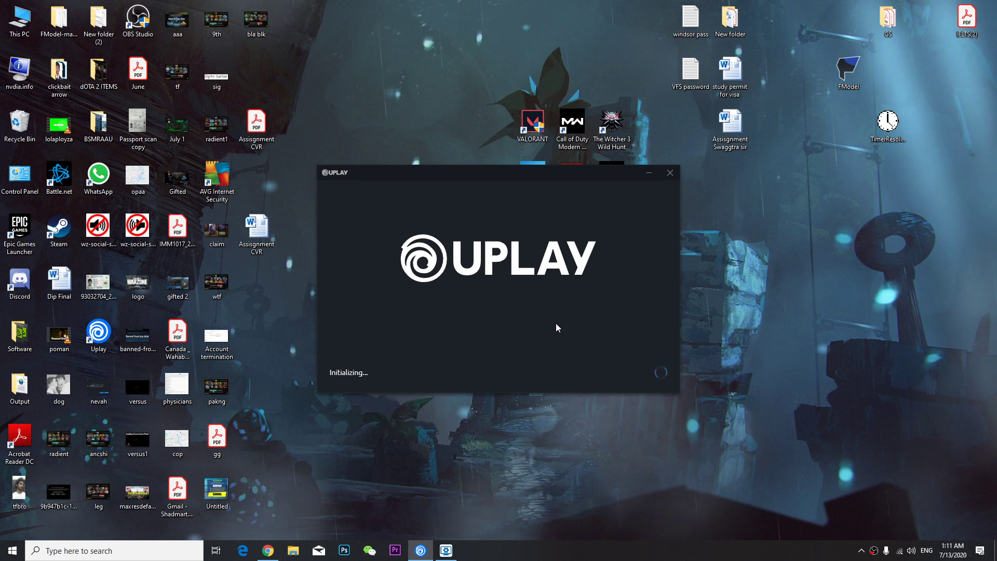
{"action": "right_click", "coordinate": [783, 255]}
{"action": "right_click", "coordinate": [760, 256]}
{"action": "left_click", "coordinate": [782, 289]}
{"action": "right_click", "coordinate": [754, 252]}
{"action": "left_click", "coordinate": [779, 275]}
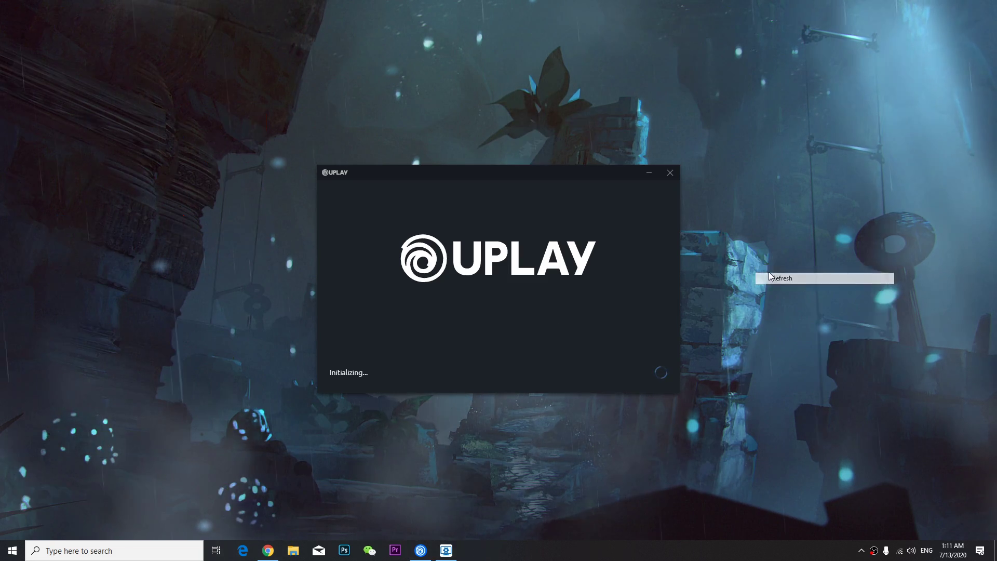
{"action": "right_click", "coordinate": [755, 253]}
{"action": "left_click", "coordinate": [778, 275]}
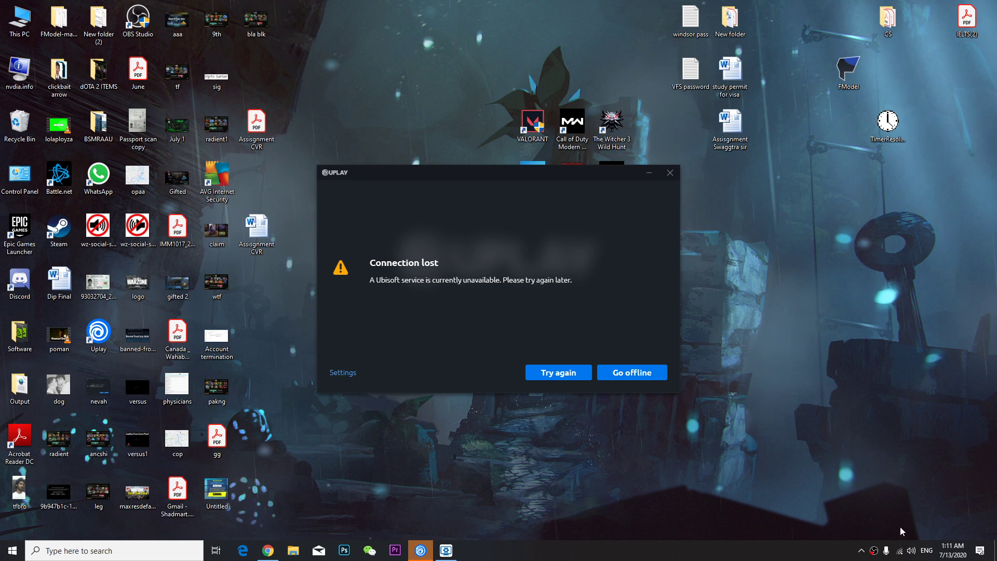
- Disconnect DG Banglo and connect the Wi-Fi to C:\VirusDownloader.exe, then recheck its status
{"action": "left_click", "coordinate": [901, 551]}
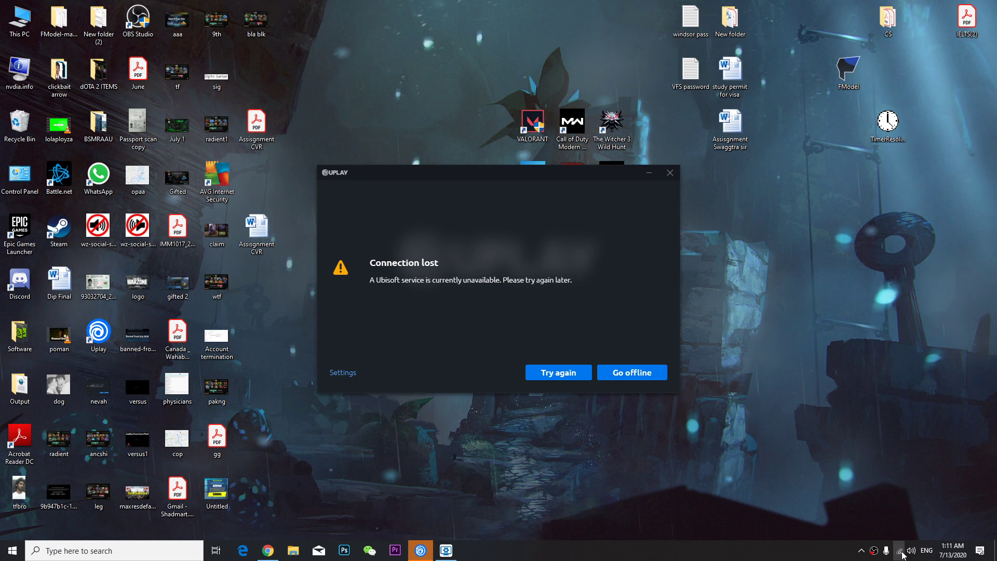
{"action": "left_click", "coordinate": [949, 299]}
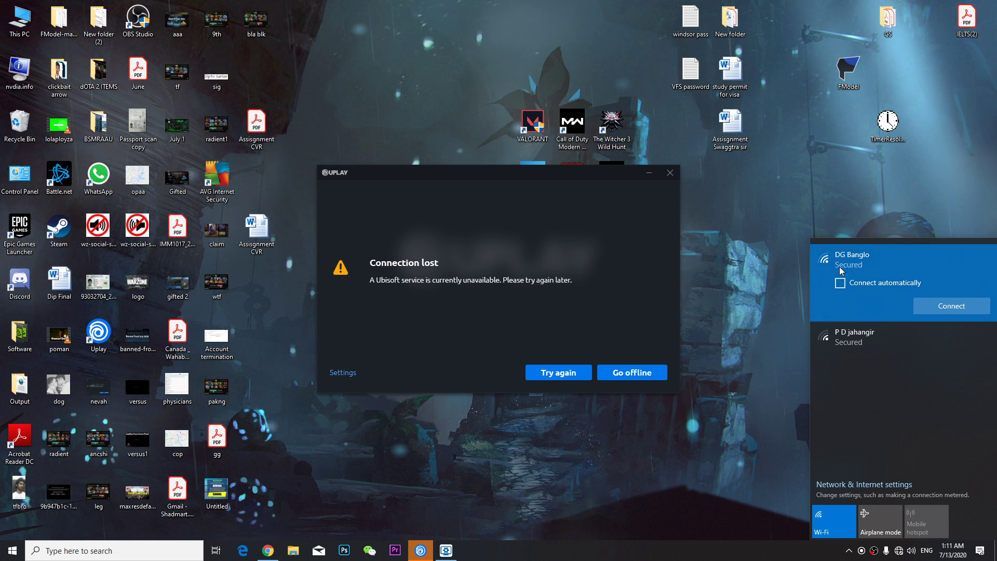
{"action": "left_click", "coordinate": [897, 276]}
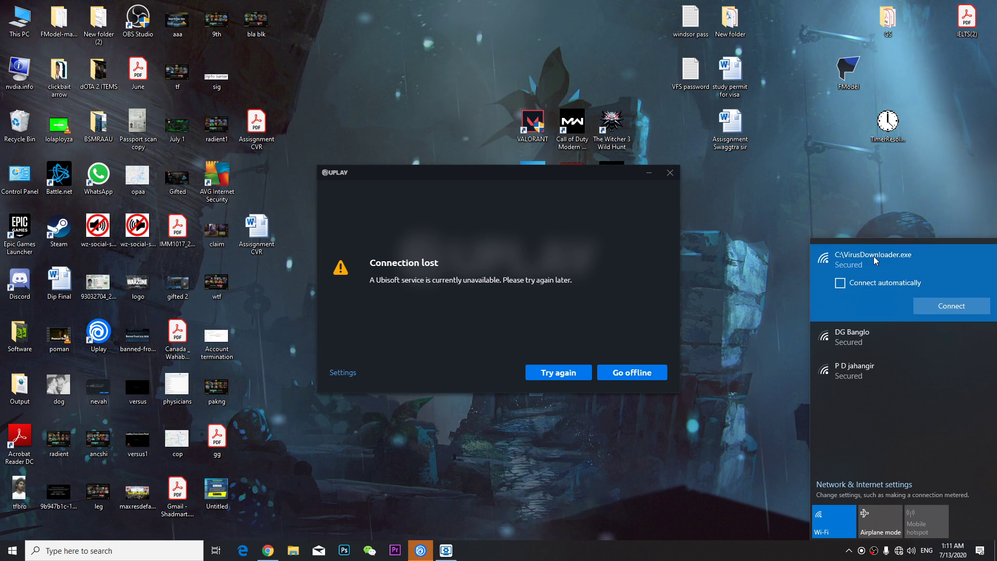
{"action": "left_click", "coordinate": [939, 306]}
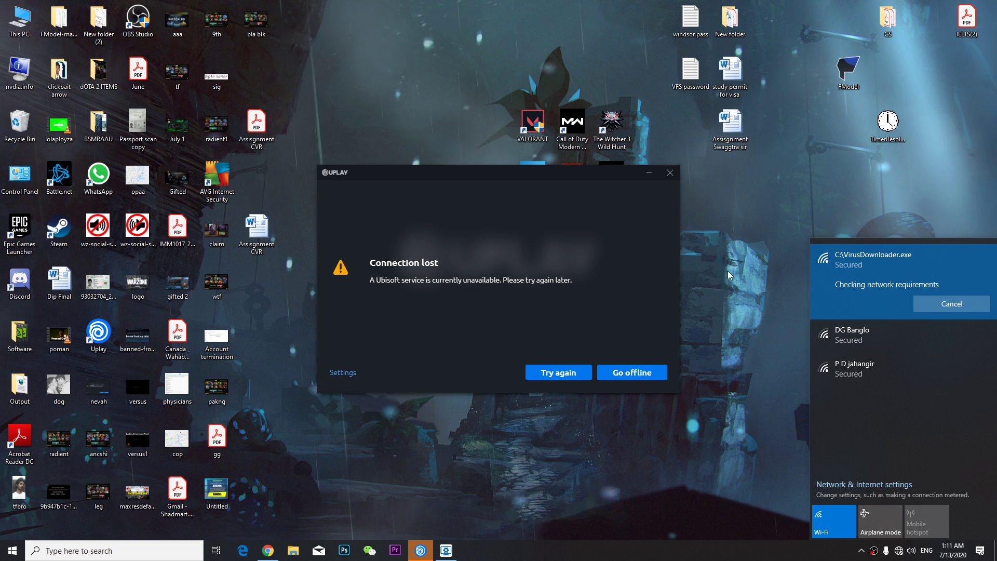
{"action": "left_click", "coordinate": [762, 329]}
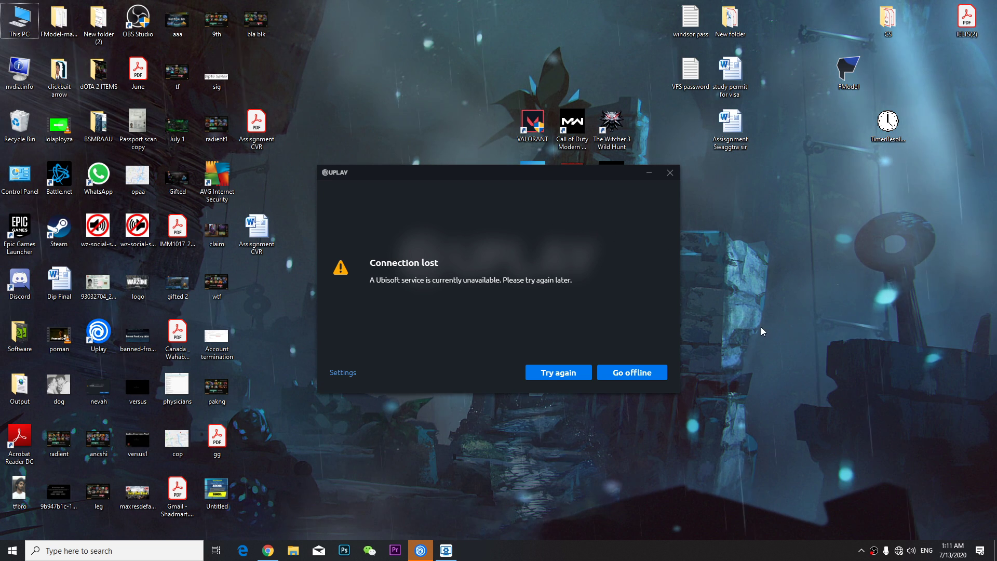
{"action": "left_click", "coordinate": [899, 550]}
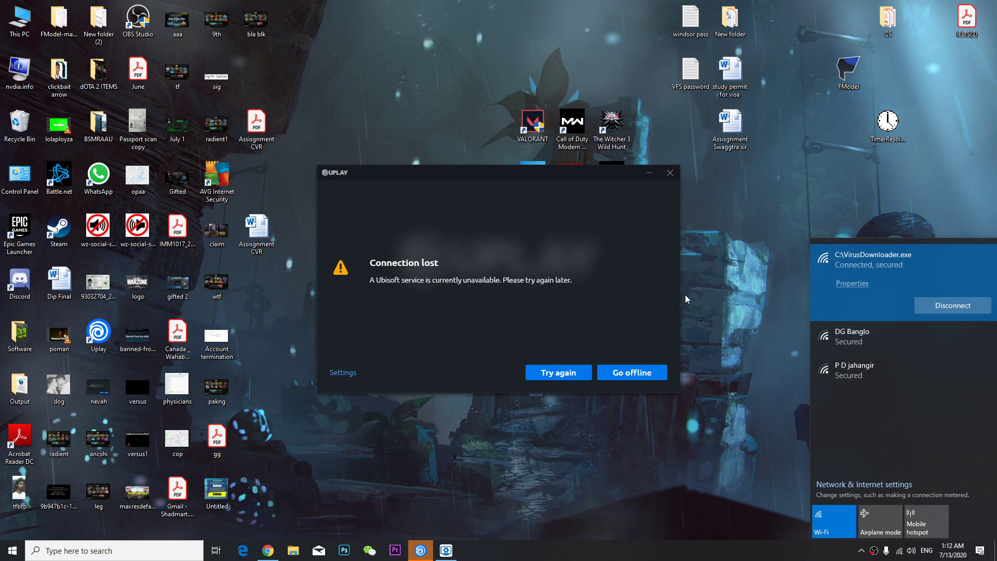
- Retry Uplay's connection so the News page loads with Ubisoft Forward sale and livestream items
{"action": "left_click", "coordinate": [554, 372]}
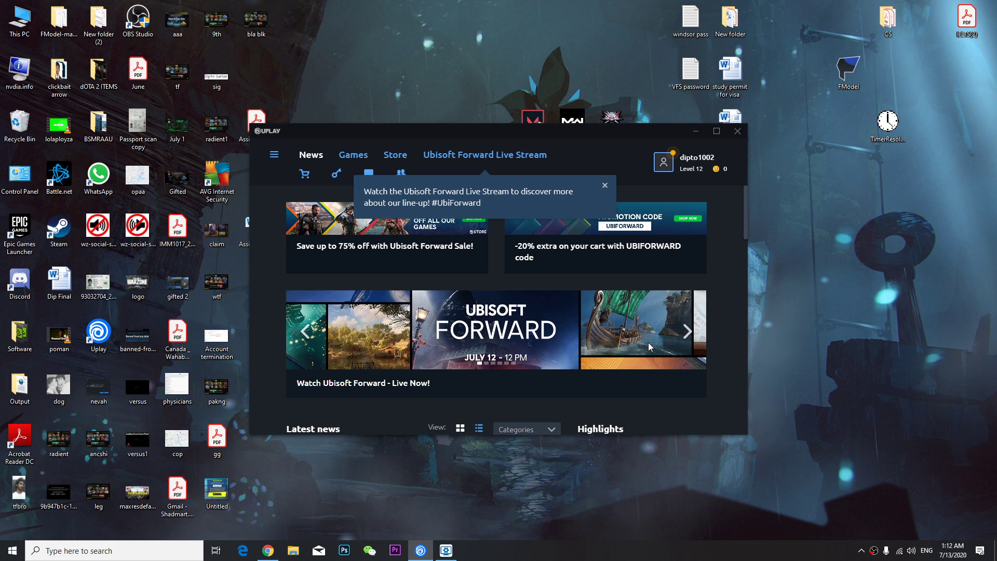
{"action": "scroll", "coordinate": [649, 347], "scroll_direction": "down", "scroll_amount": 3}
{"action": "scroll", "coordinate": [649, 347], "scroll_direction": "up", "scroll_amount": 3}
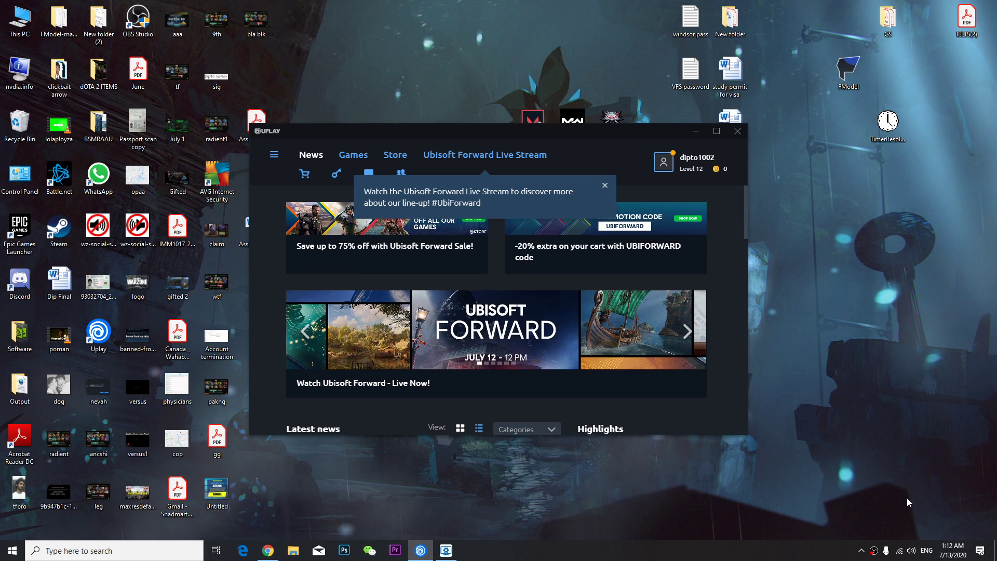
- Open Network & Internet settings and view the properties of every network adapter
{"action": "right_click", "coordinate": [899, 554]}
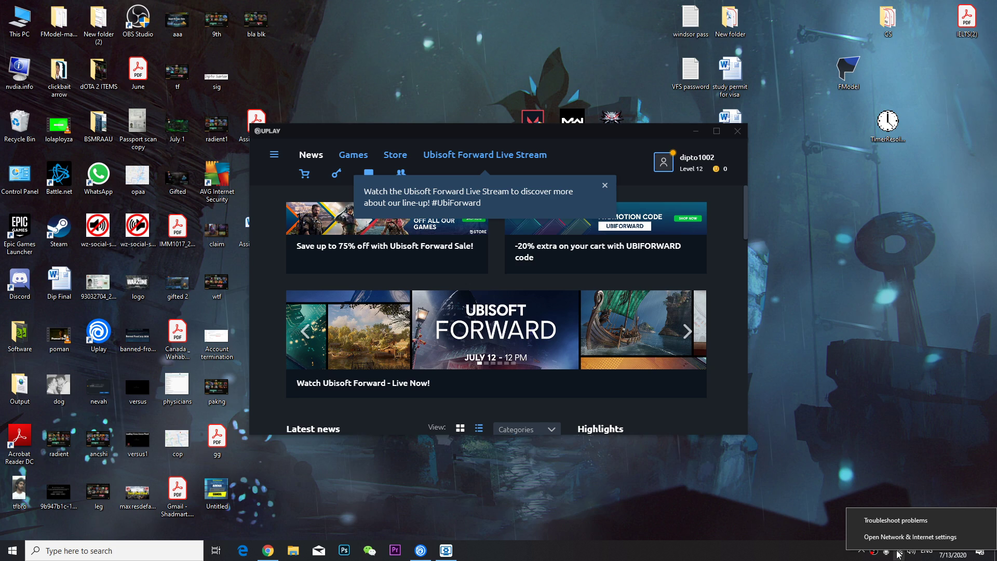
{"action": "left_click", "coordinate": [899, 542]}
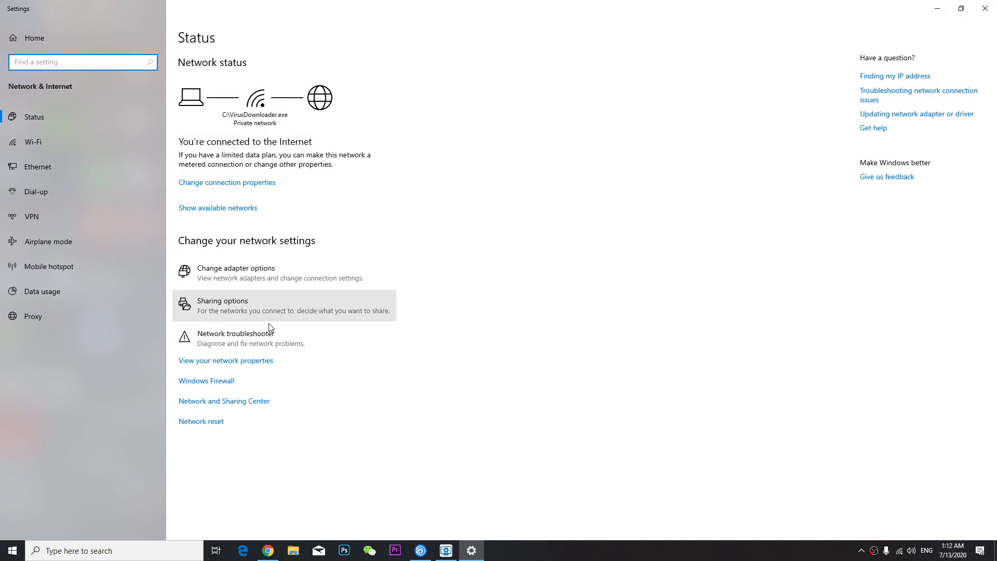
{"action": "left_click", "coordinate": [239, 362]}
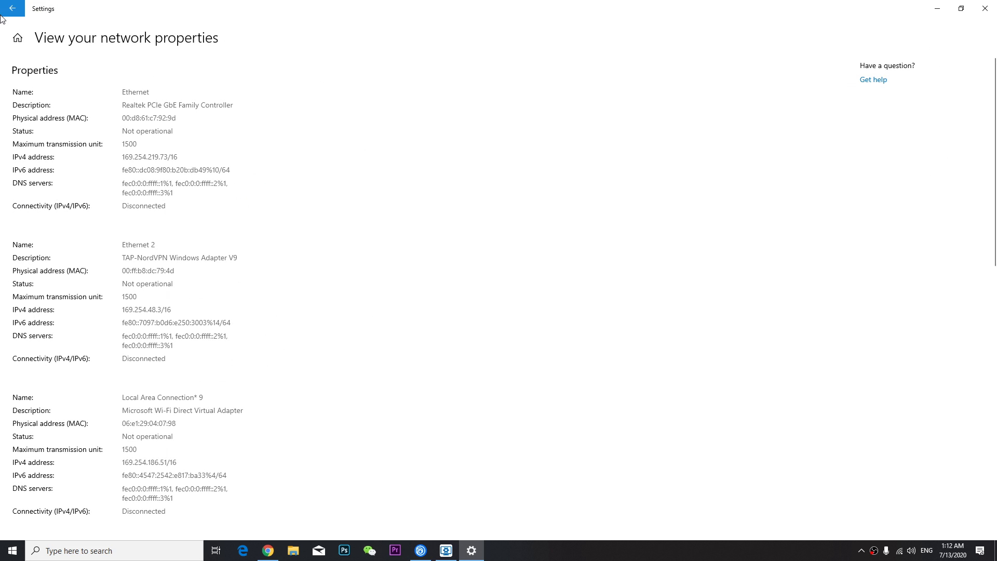
{"action": "left_click", "coordinate": [7, 16]}
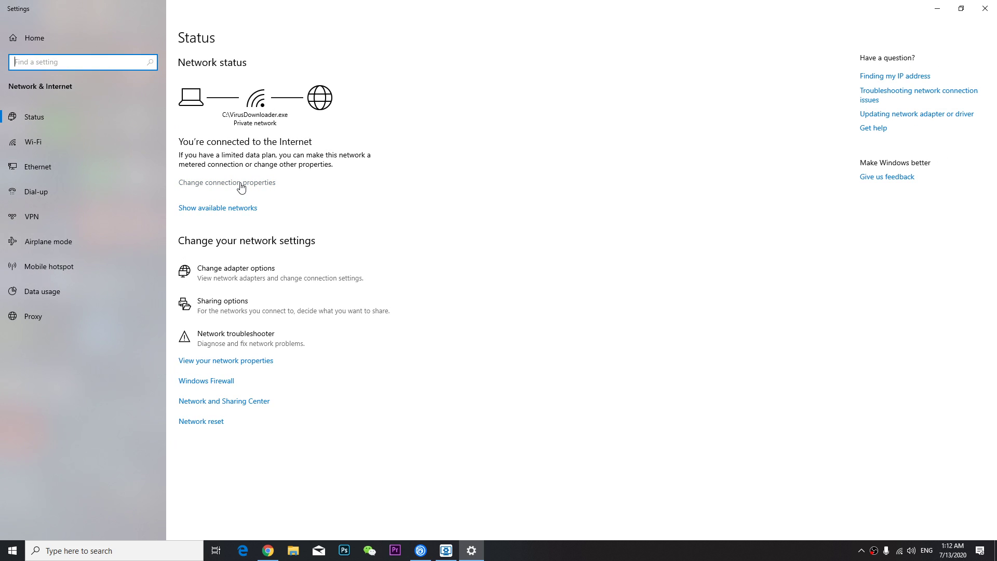
- Check the connected Wi-Fi network's properties, then open the Network Connections adapter list
{"action": "left_click", "coordinate": [236, 208]}
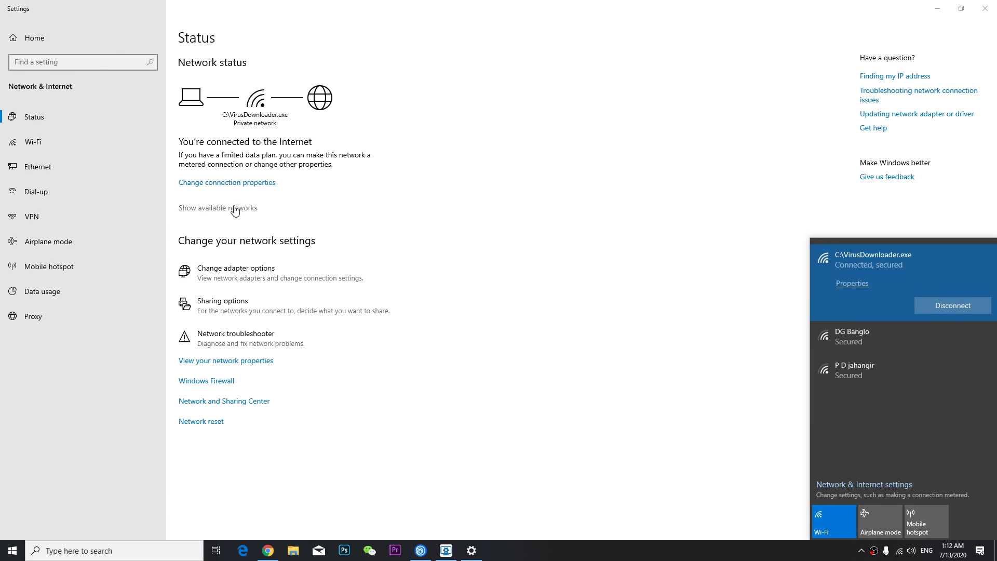
{"action": "left_click", "coordinate": [236, 183]}
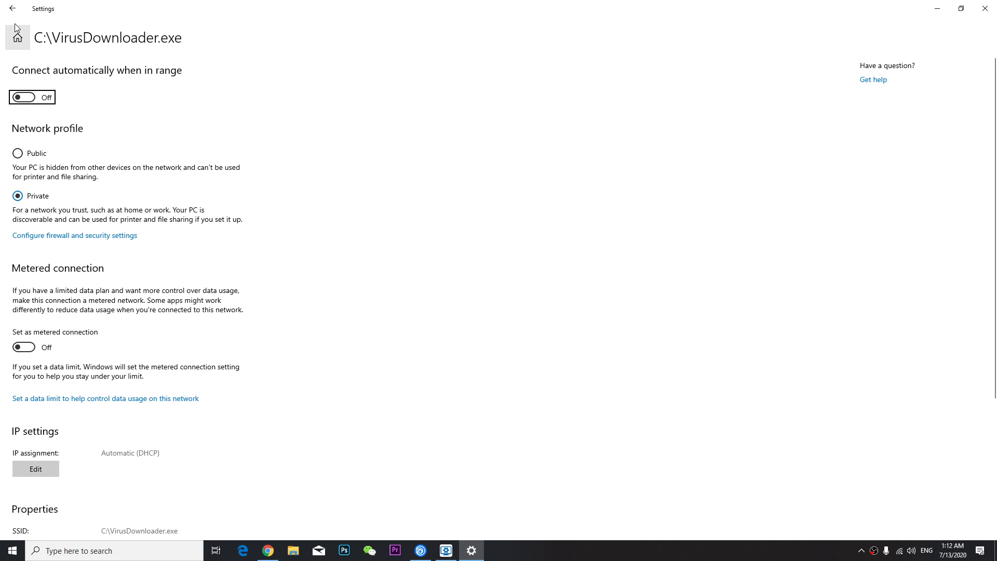
{"action": "left_click", "coordinate": [11, 9]}
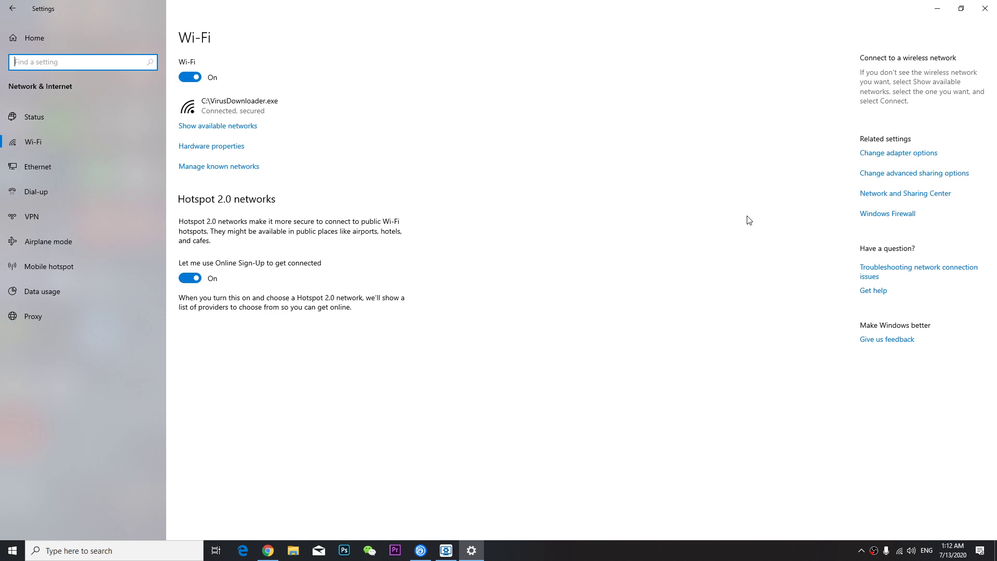
{"action": "left_click", "coordinate": [900, 157]}
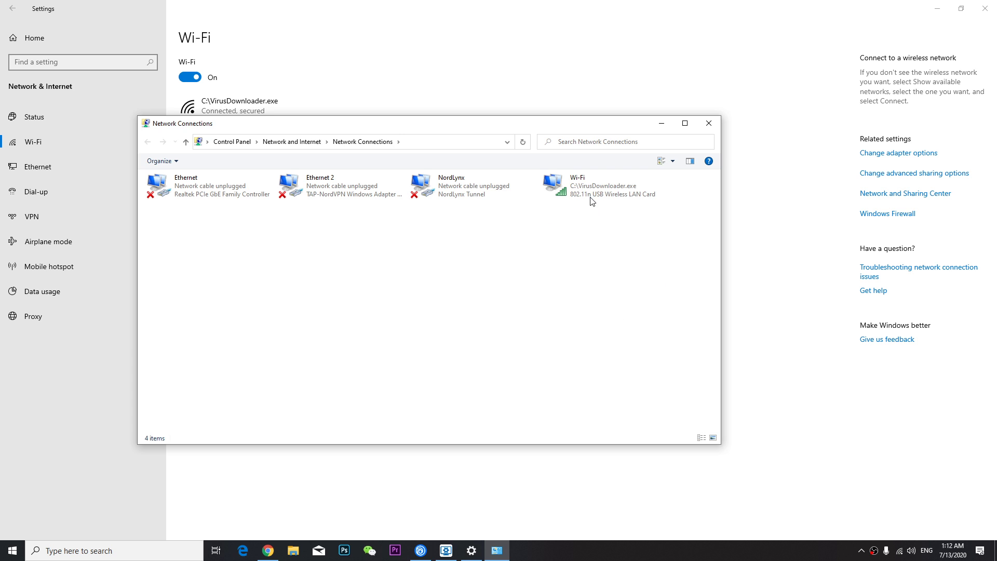
{"action": "double_click", "coordinate": [585, 187]}
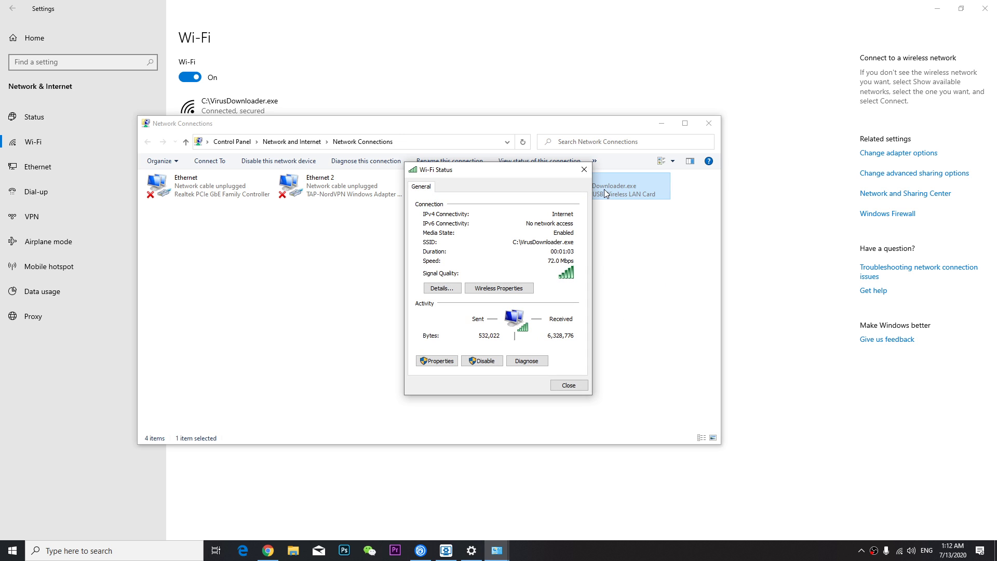
{"action": "left_click_drag", "start_coordinate": [502, 178], "coordinate": [416, 165]}
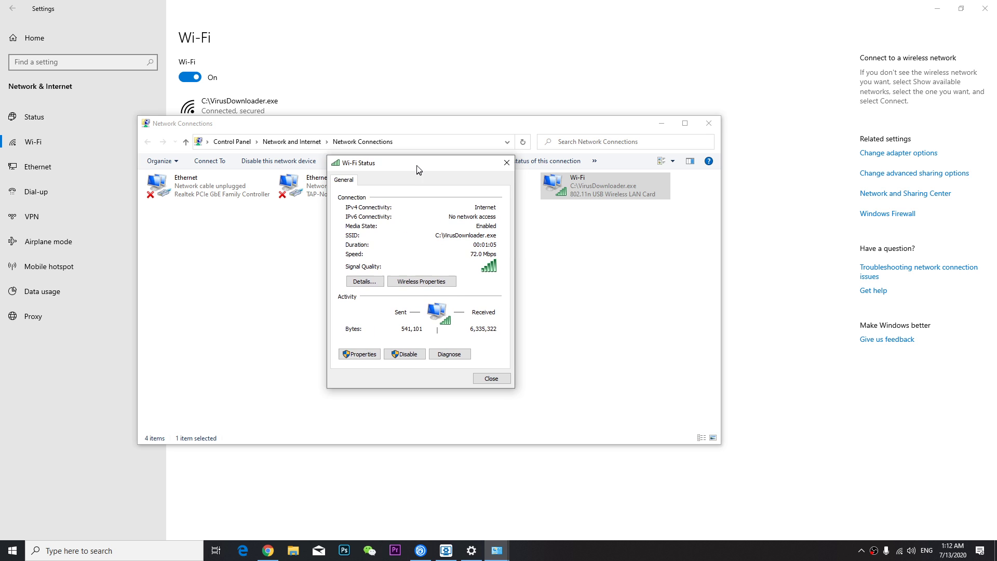
{"action": "left_click", "coordinate": [509, 170]}
{"action": "double_click", "coordinate": [585, 187]}
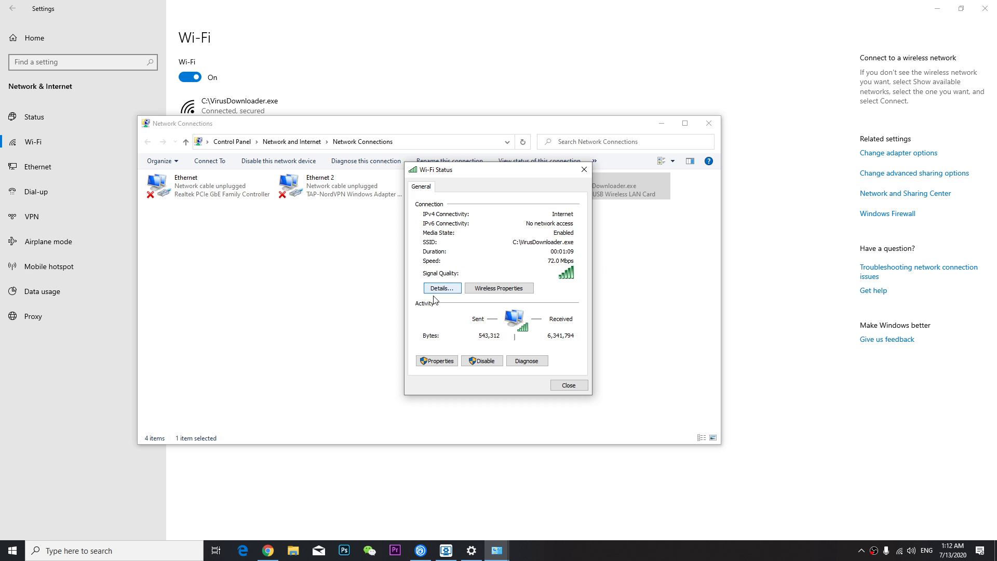
{"action": "left_click", "coordinate": [437, 290]}
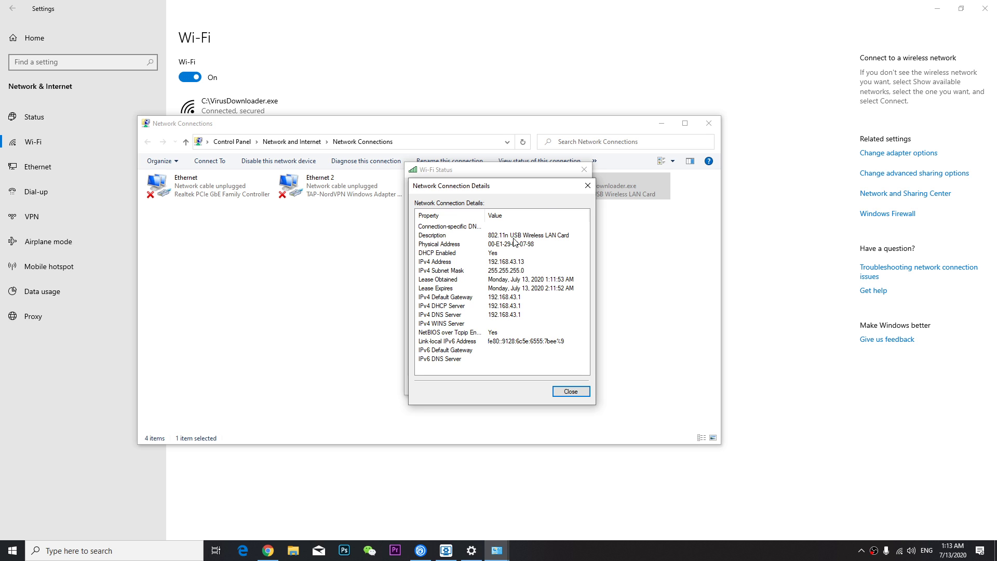
{"action": "left_click", "coordinate": [587, 187]}
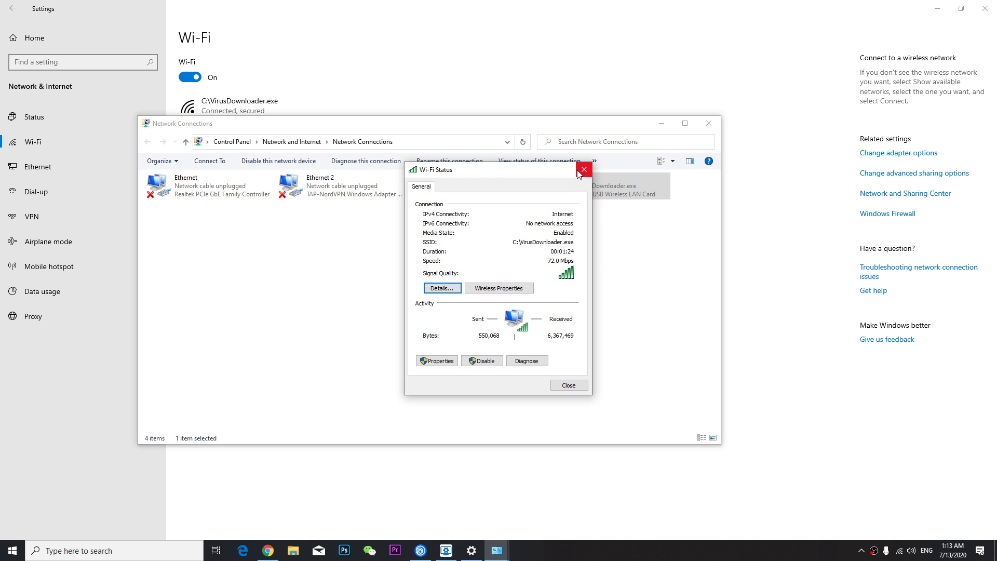
- Switch the Wi-Fi from the current network to DG Banglo
{"action": "left_click", "coordinate": [580, 174]}
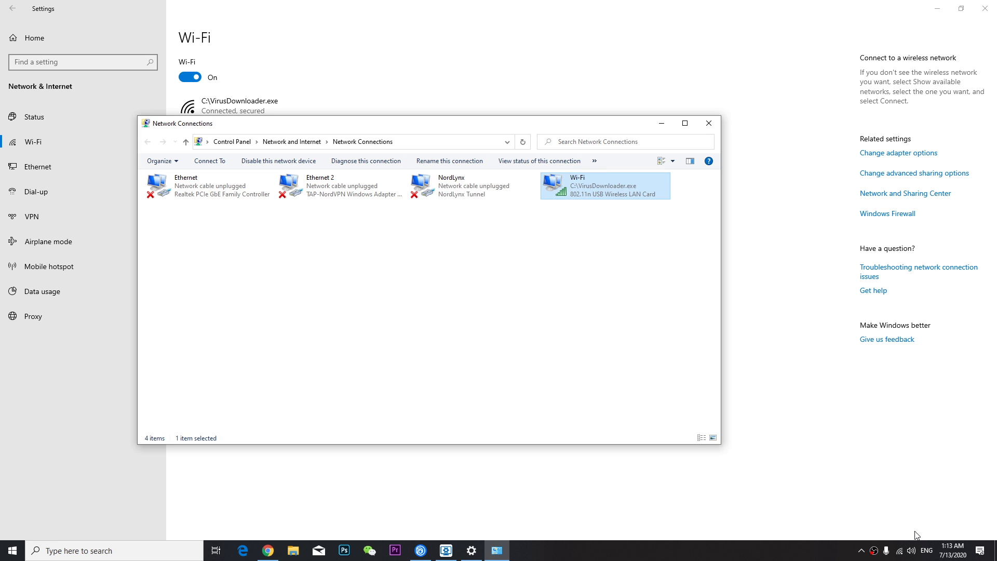
{"action": "left_click", "coordinate": [901, 550]}
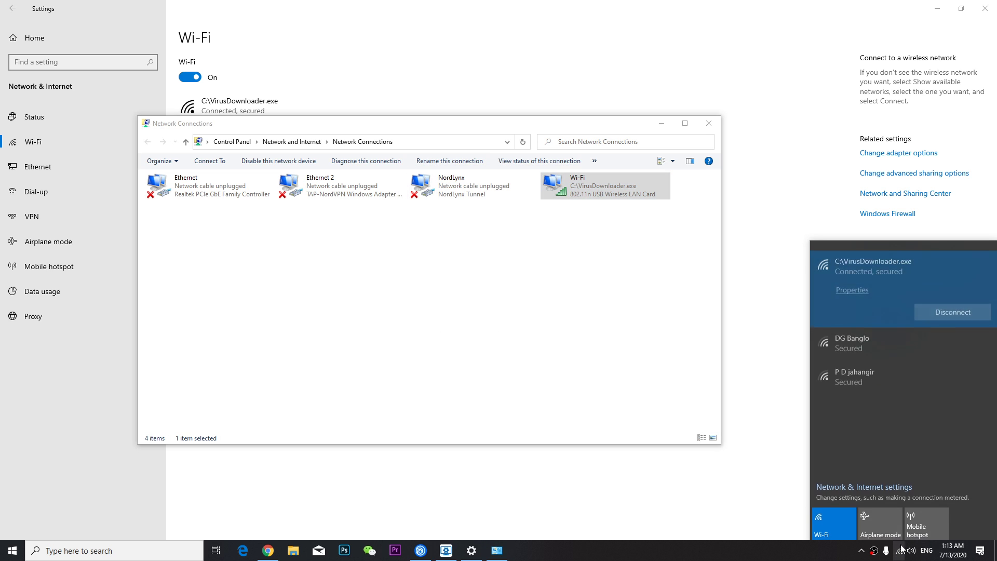
{"action": "left_click", "coordinate": [943, 308]}
{"action": "left_click", "coordinate": [877, 336]}
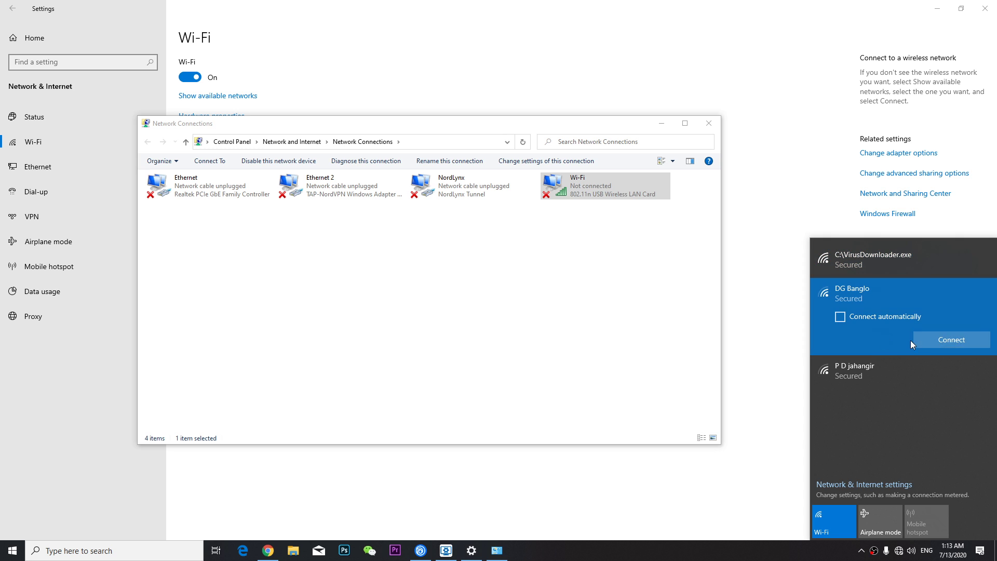
{"action": "left_click", "coordinate": [917, 338]}
{"action": "left_click", "coordinate": [837, 492]}
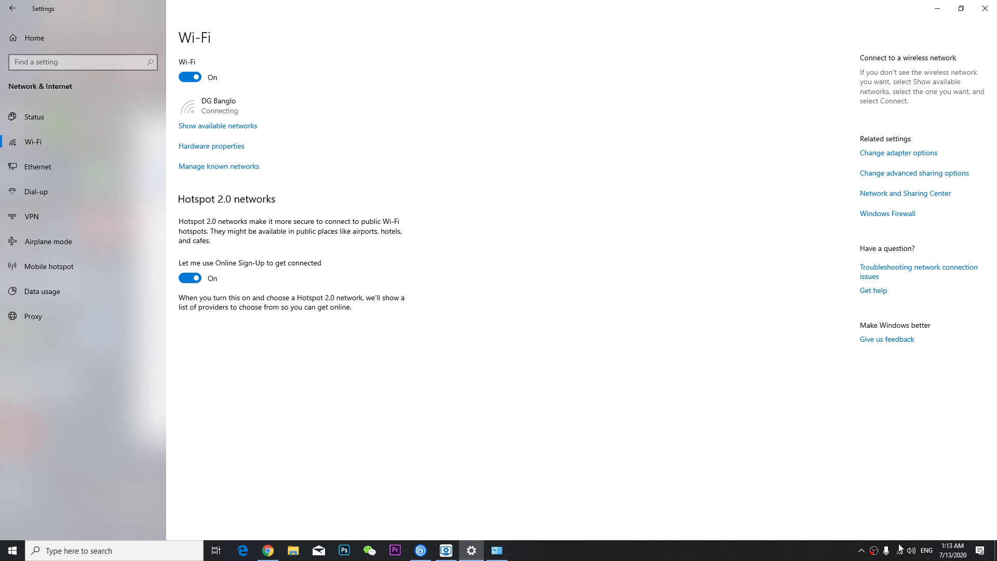
{"action": "left_click", "coordinate": [876, 155]}
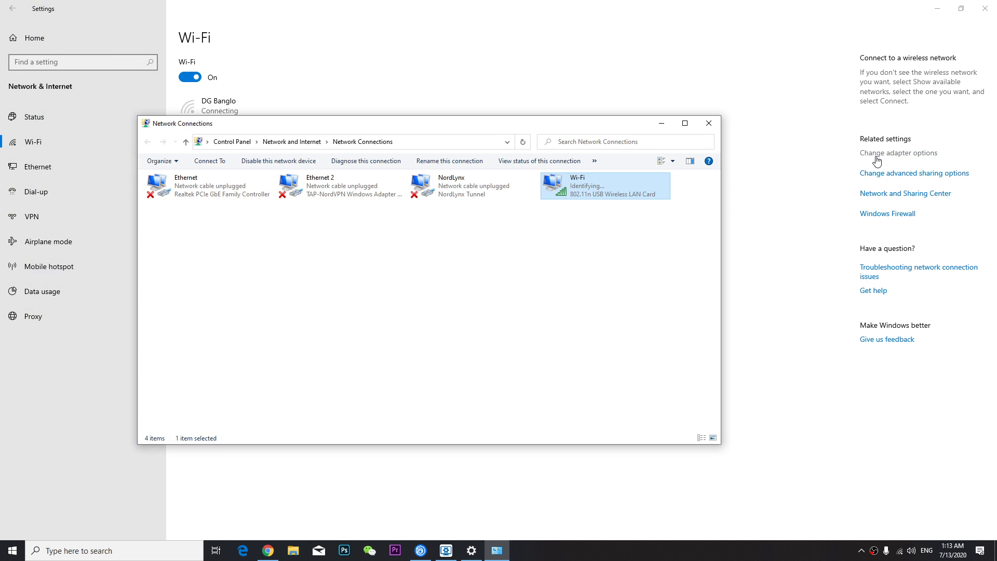
- Disable Internet Protocol Version 6 (TCP/IPv6) in the Wi-Fi adapter's properties and apply it
{"action": "right_click", "coordinate": [590, 185]}
{"action": "left_click", "coordinate": [621, 295]}
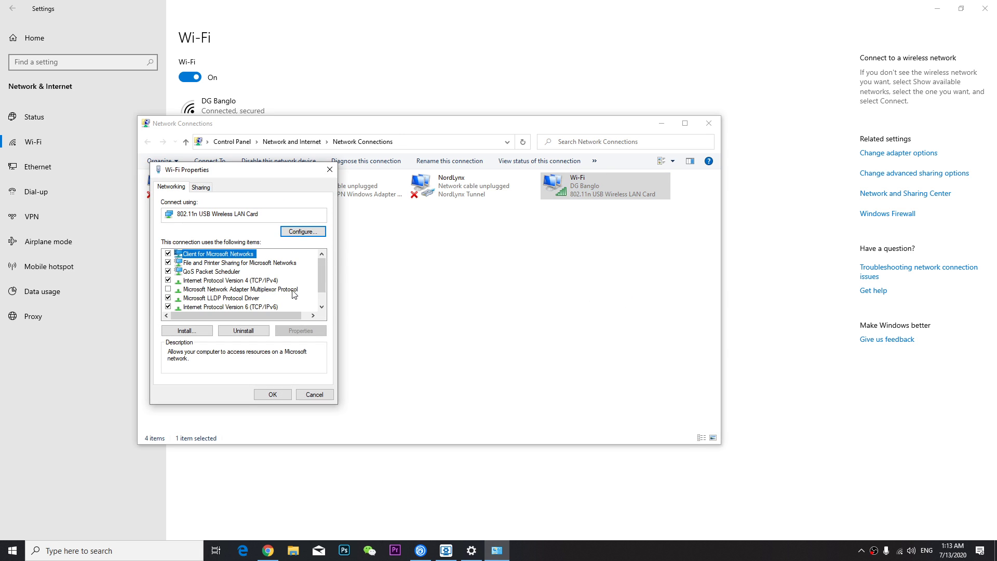
{"action": "scroll", "coordinate": [300, 294], "scroll_direction": "down", "scroll_amount": 1}
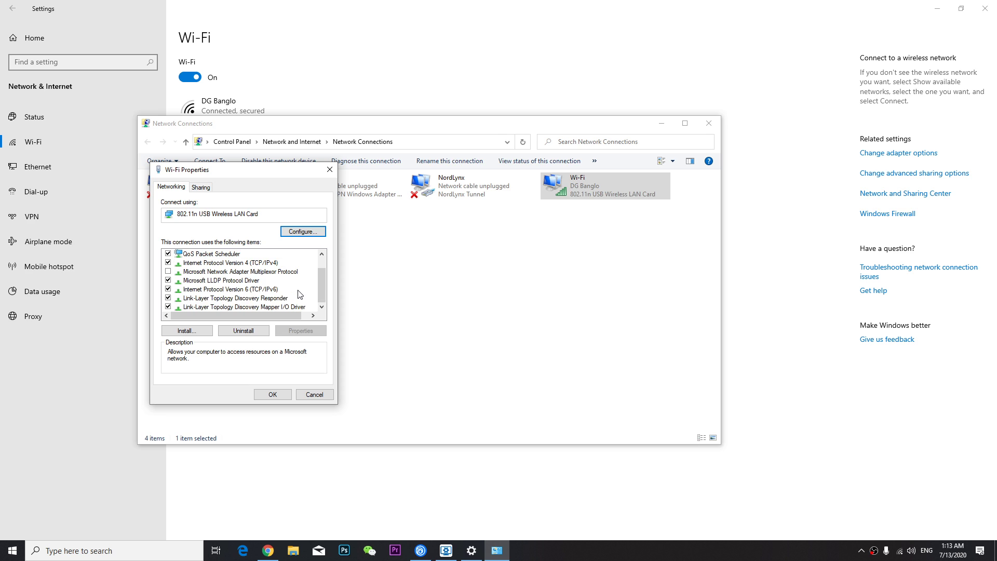
{"action": "scroll", "coordinate": [207, 288], "scroll_direction": "up", "scroll_amount": 1}
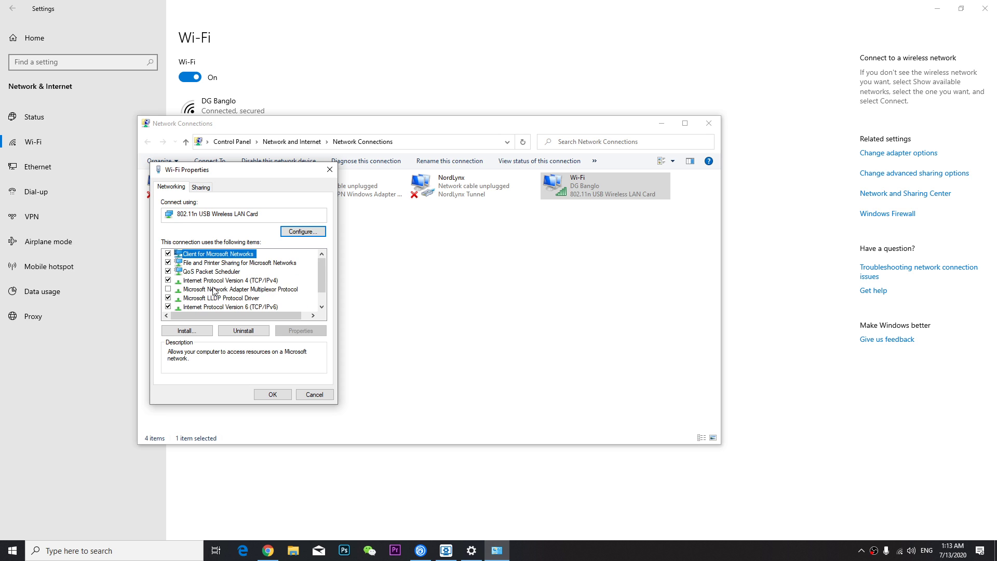
{"action": "left_click", "coordinate": [168, 306]}
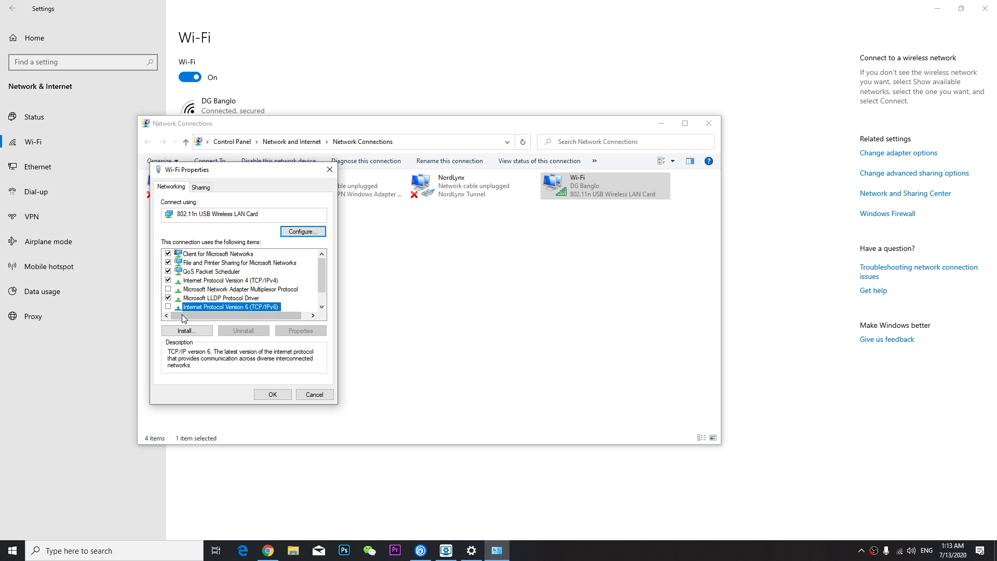
{"action": "left_click", "coordinate": [272, 395]}
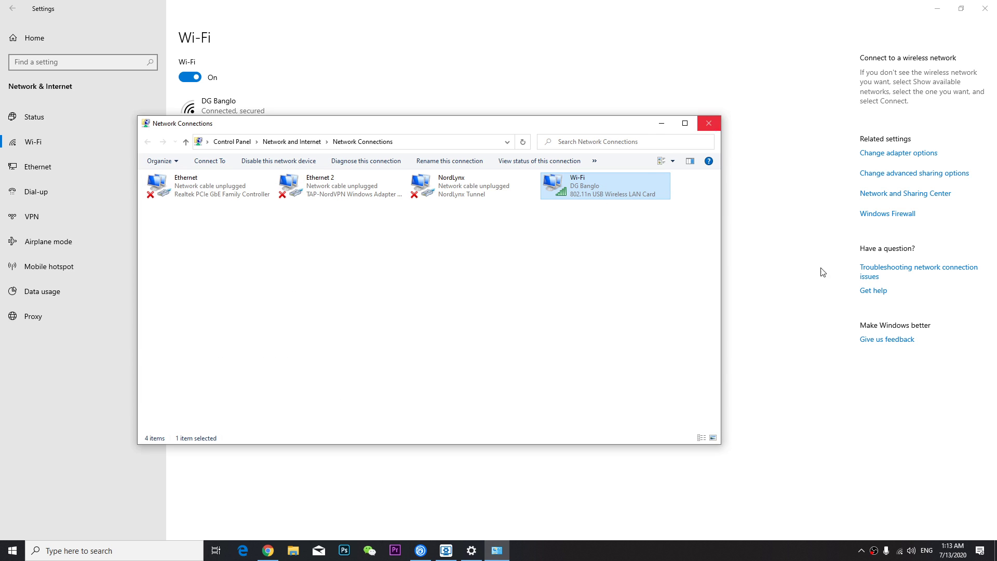
- Close the network windows, browse Uplay's Games page, then view the Ubisoft Forward Live Stream page
{"action": "left_click", "coordinate": [709, 125]}
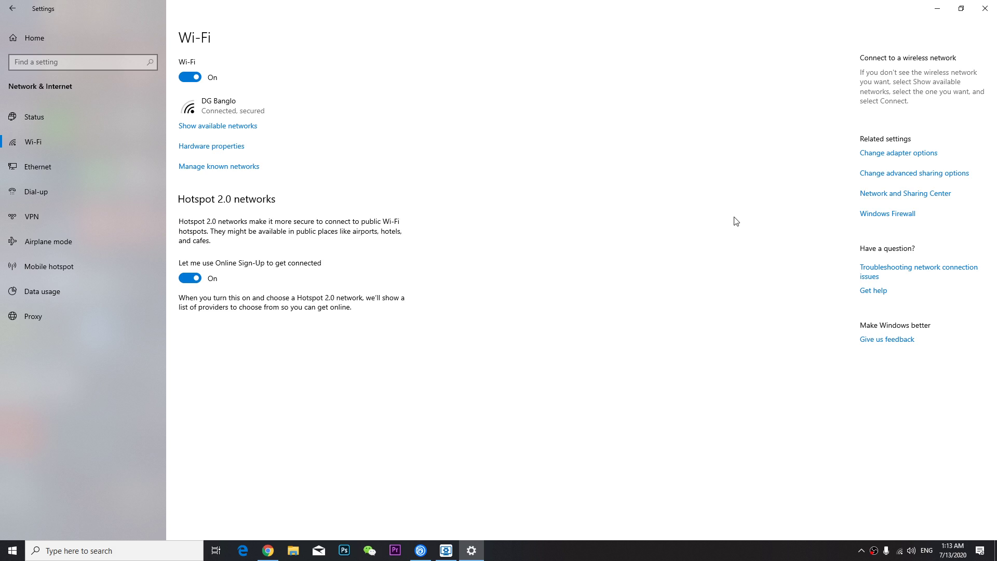
{"action": "key", "text": "alt+F4"}
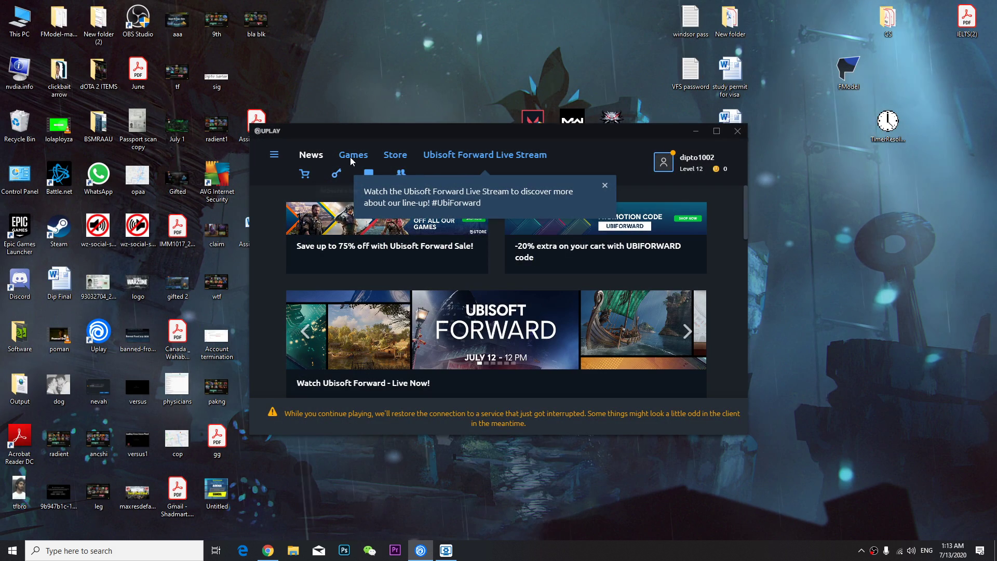
{"action": "left_click", "coordinate": [351, 156]}
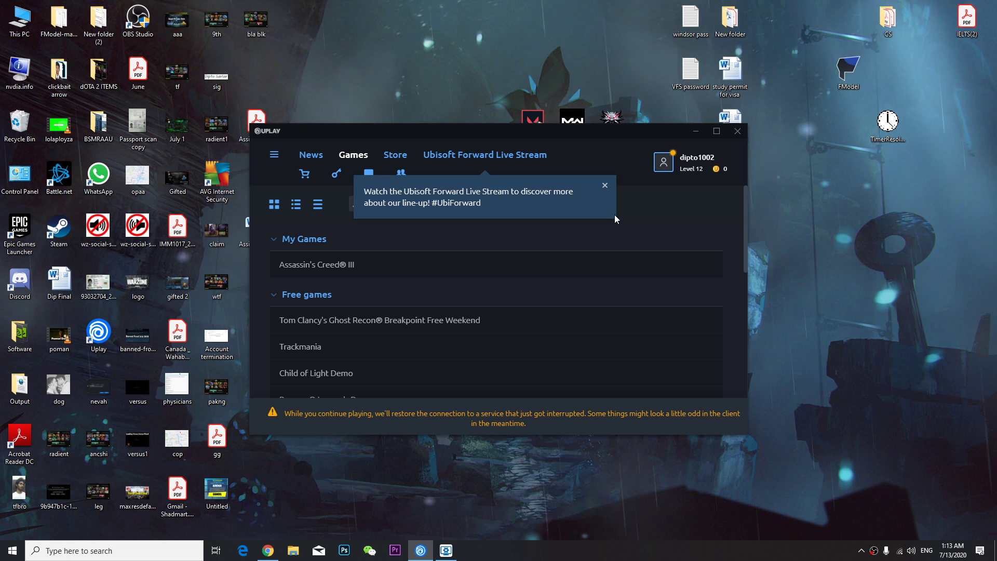
{"action": "scroll", "coordinate": [572, 305], "scroll_direction": "down", "scroll_amount": 2}
{"action": "scroll", "coordinate": [570, 303], "scroll_direction": "down", "scroll_amount": 5}
{"action": "scroll", "coordinate": [569, 303], "scroll_direction": "up", "scroll_amount": 10}
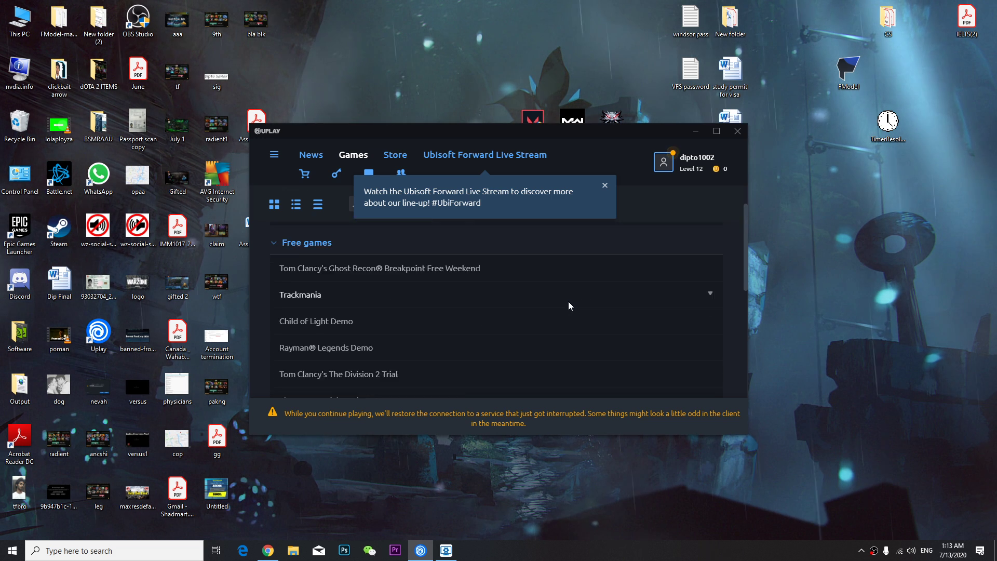
{"action": "left_click", "coordinate": [473, 156]}
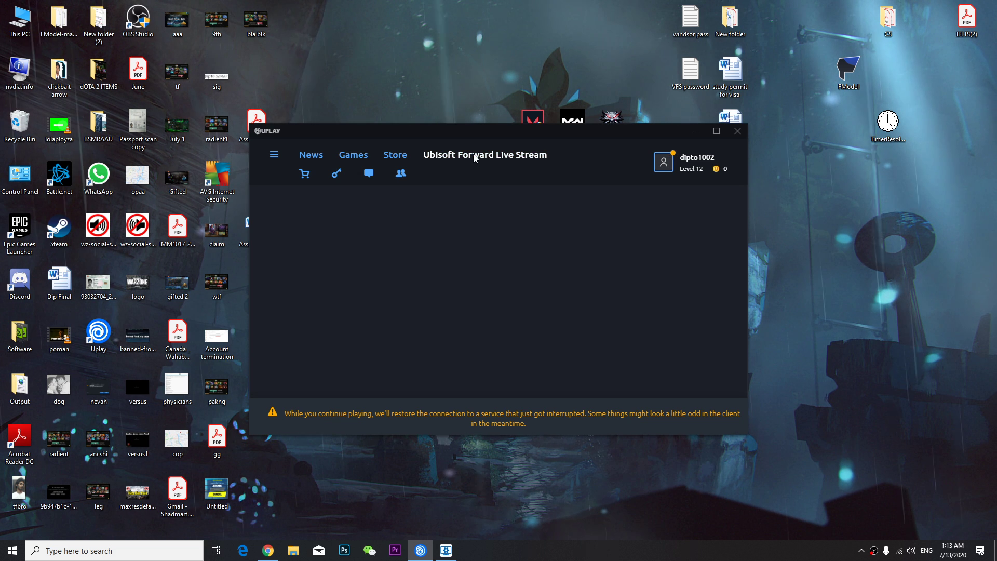